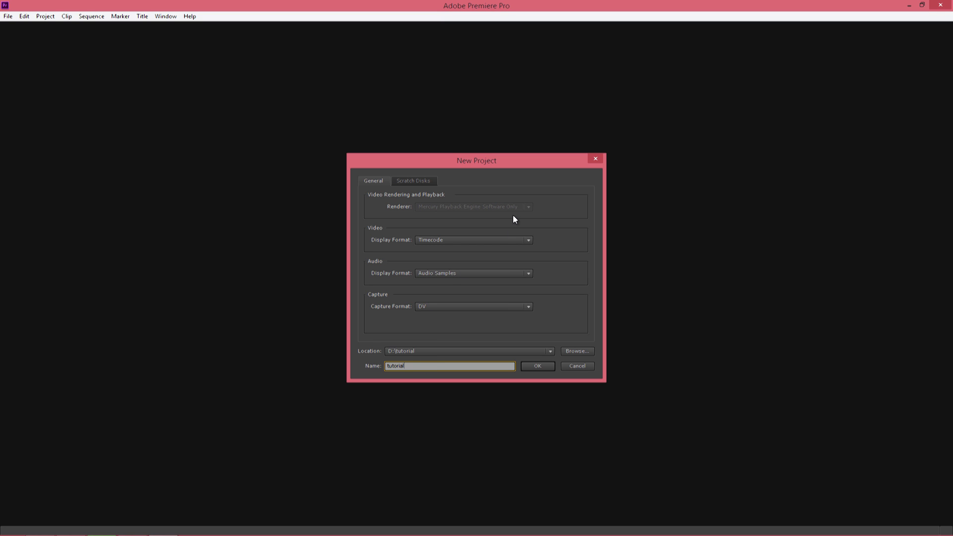
Step: Create the project 'tutorial' in D:\tutorial, overwriting the existing project of that name
click(537, 366)
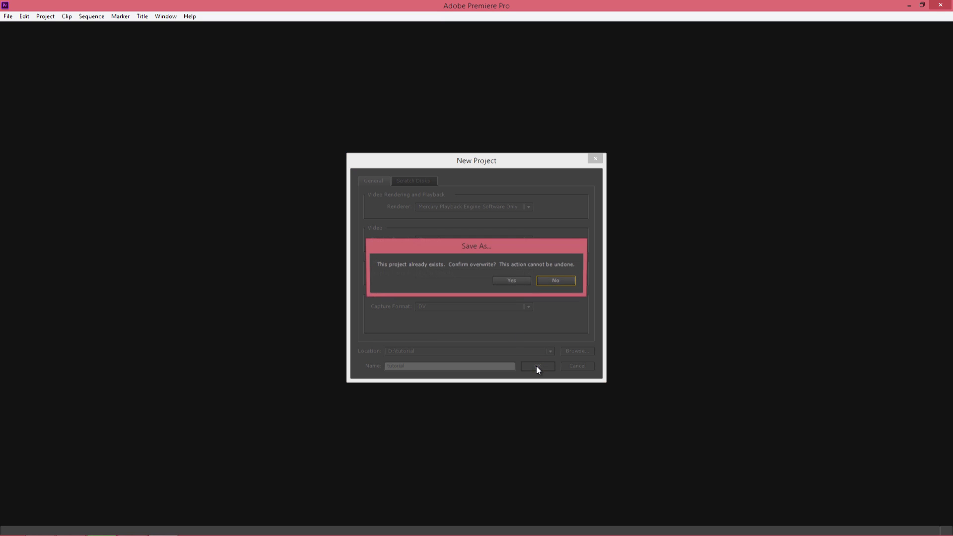
click(507, 284)
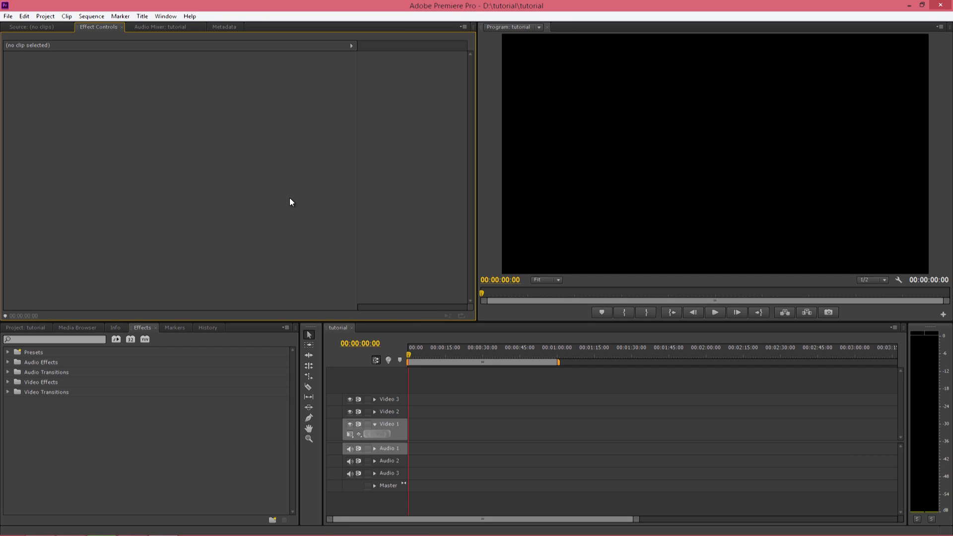
Step: Create a 1920×1080 Black Video clip and place it at 00:00 on Video 1
click(6, 16)
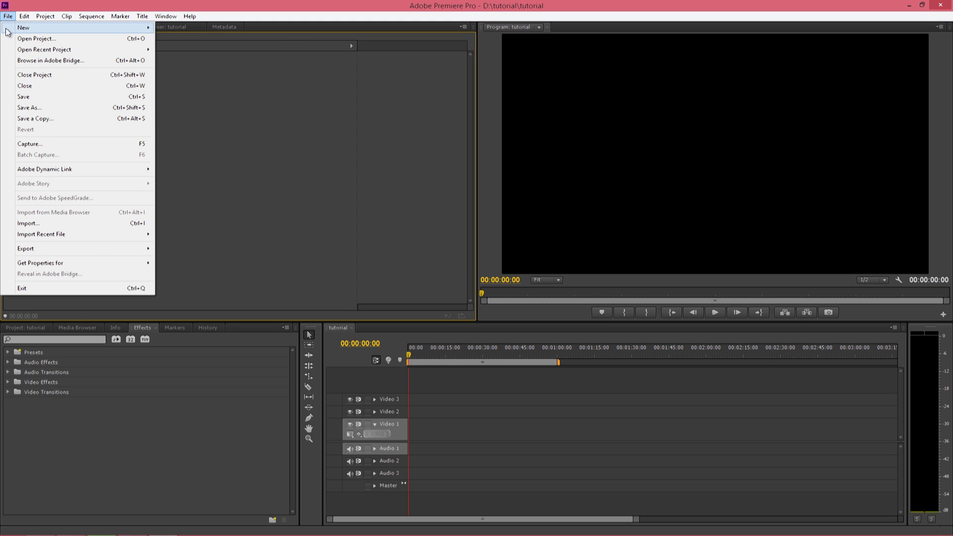
mouse_move(30, 30)
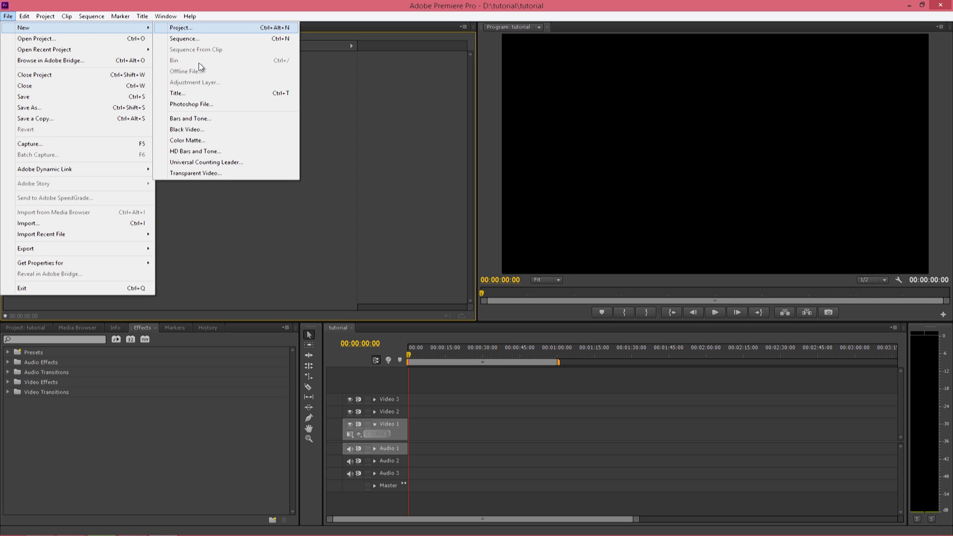
click(189, 130)
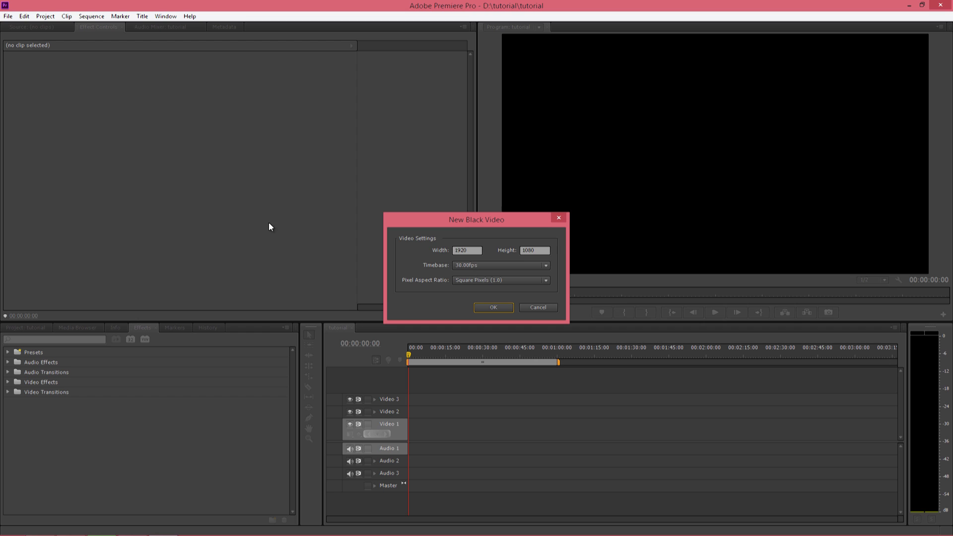
click(486, 308)
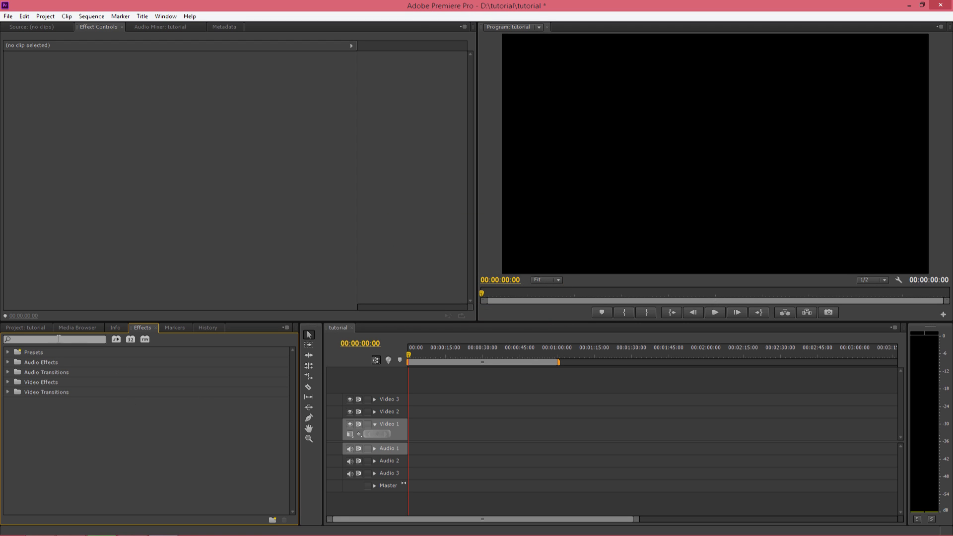
drag(368, 435, 412, 431)
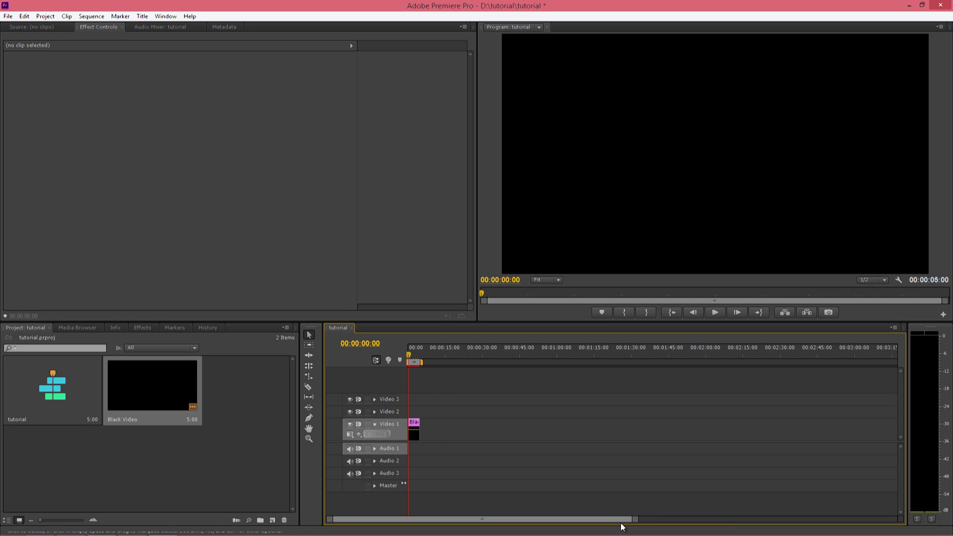
key(equal)
key(equal)
key(equal)
key(equal)
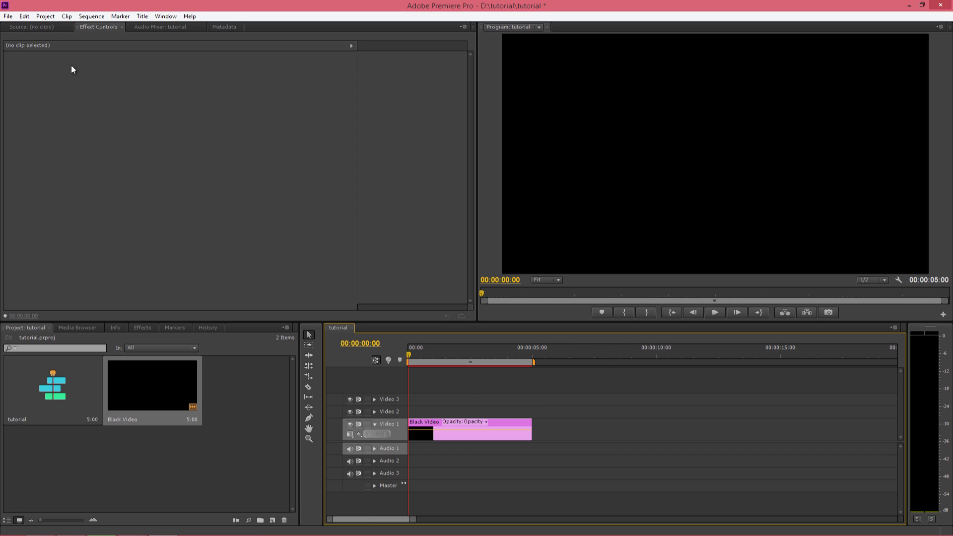
Step: Create a new title named Title 01 and type the text USG
click(8, 16)
mouse_move(50, 28)
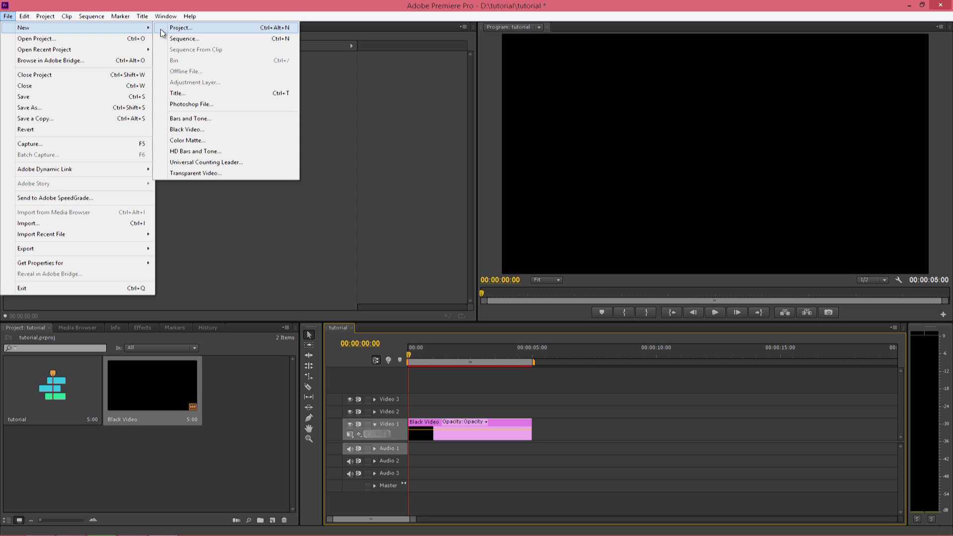
click(181, 93)
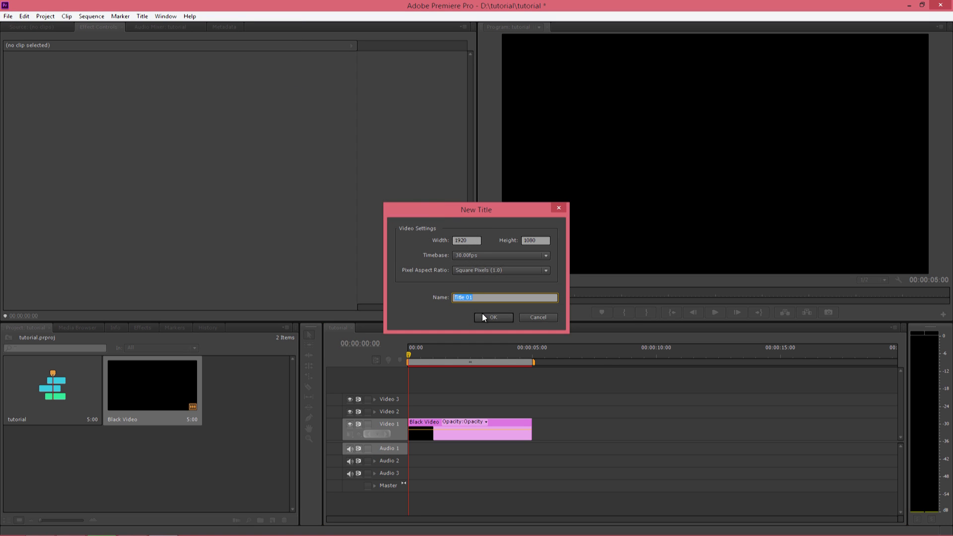
click(484, 318)
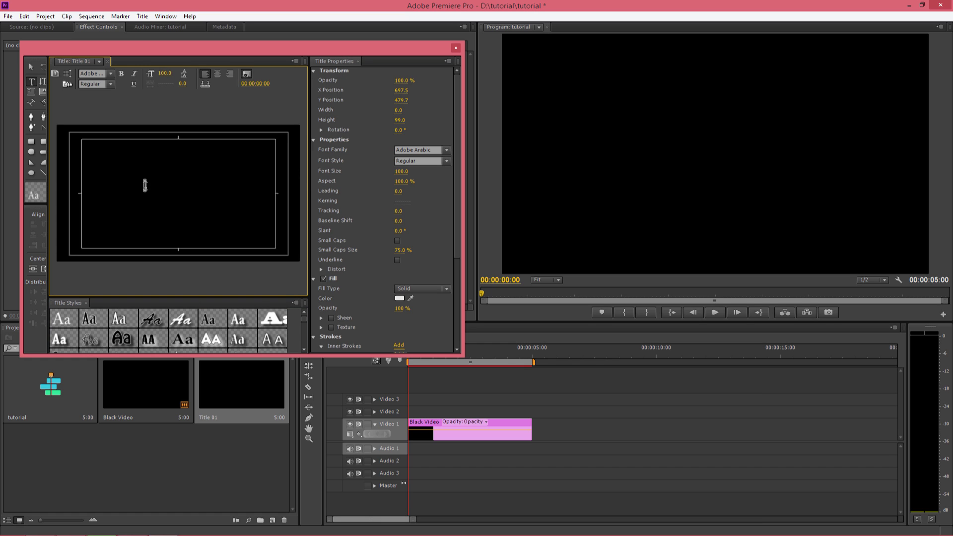
text(USG)
Step: Set the USG text to Arial Black with a white fill
click(446, 150)
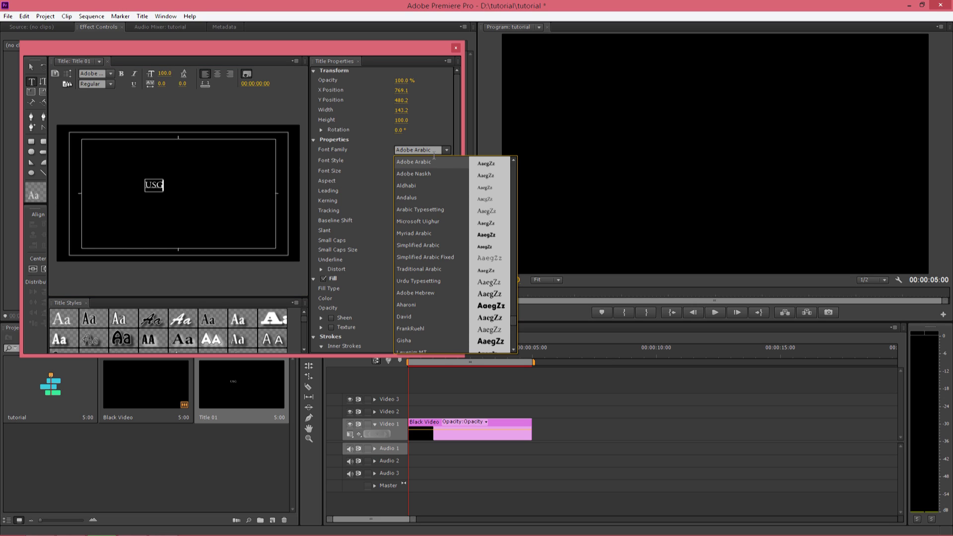
click(422, 150)
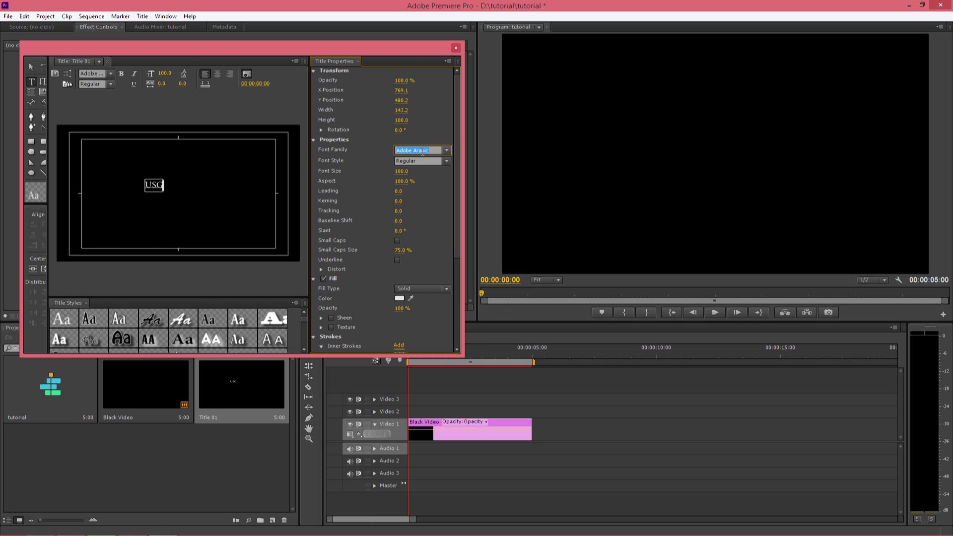
text(Arial)
click(425, 164)
click(445, 161)
click(432, 174)
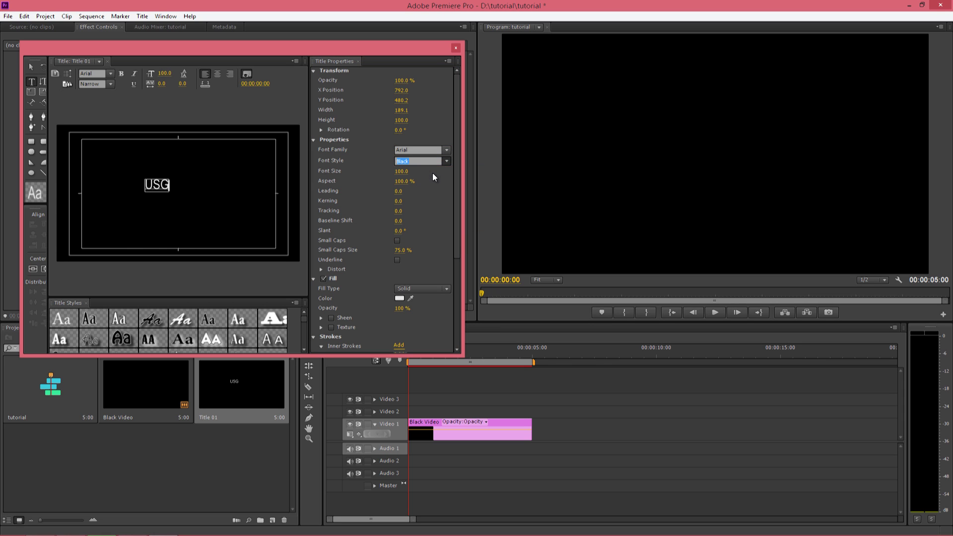
click(400, 299)
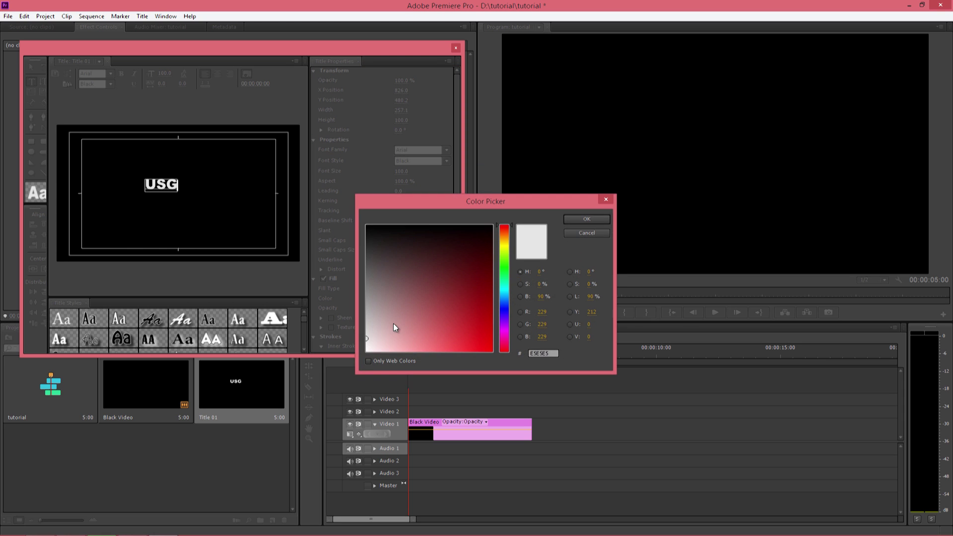
click(584, 218)
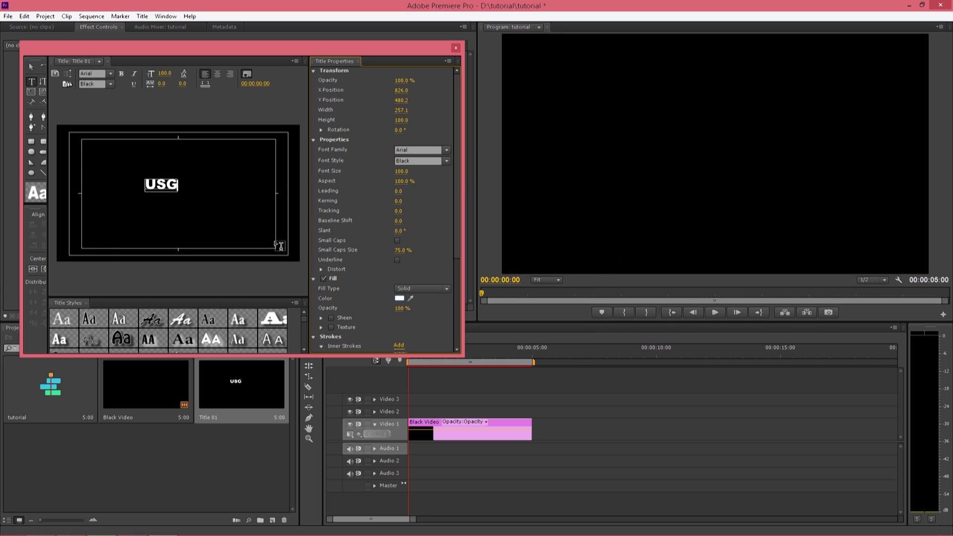
click(32, 68)
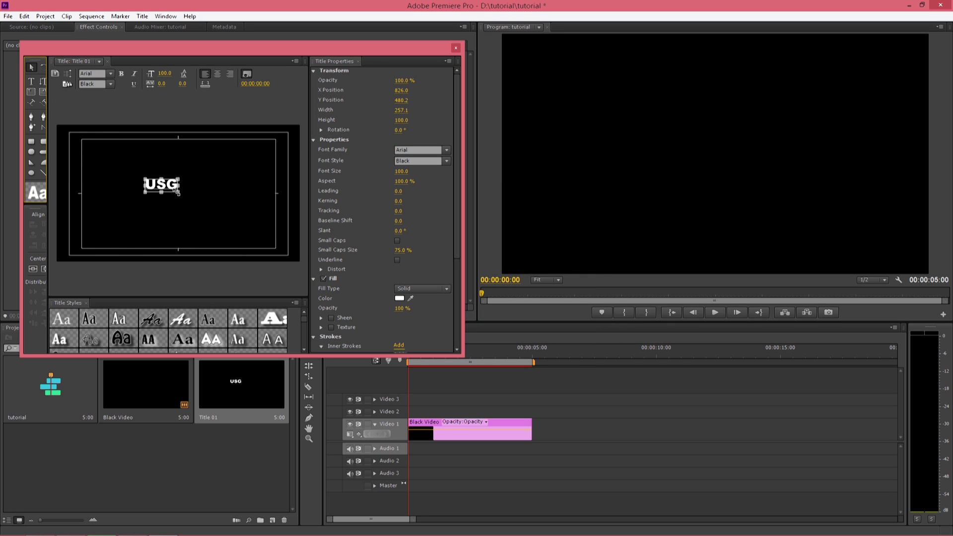
Step: Scale the USG text up to font size 551.1
drag(178, 193, 317, 283)
drag(244, 218, 188, 201)
drag(255, 227, 266, 229)
Step: Centre the USG text in the frame and close the title editor
click(43, 269)
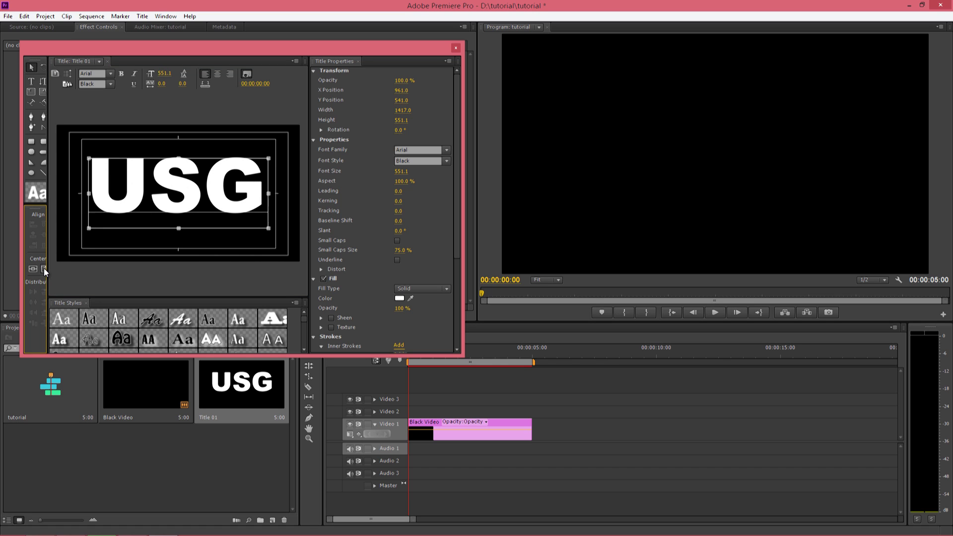
click(136, 272)
click(167, 210)
drag(167, 210, 166, 218)
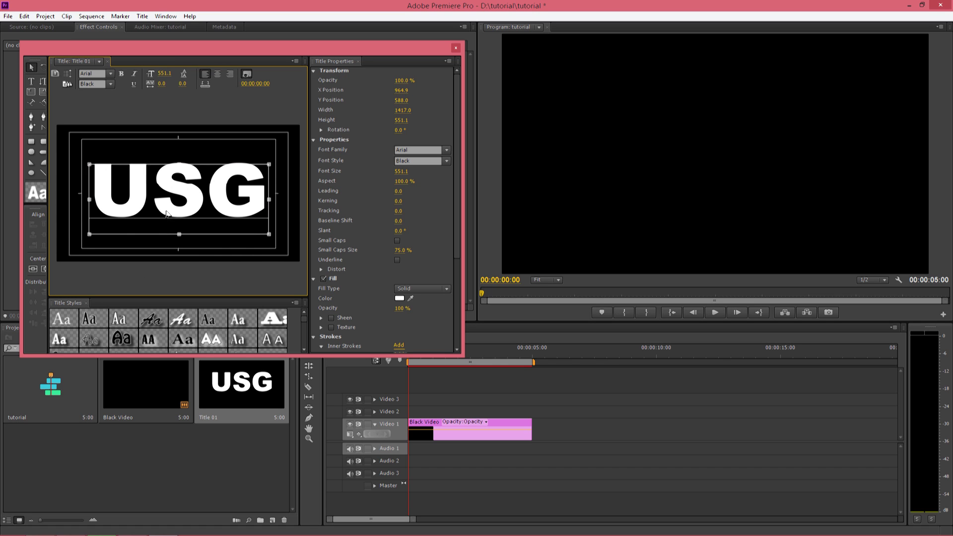
click(195, 287)
key(ctrl+w)
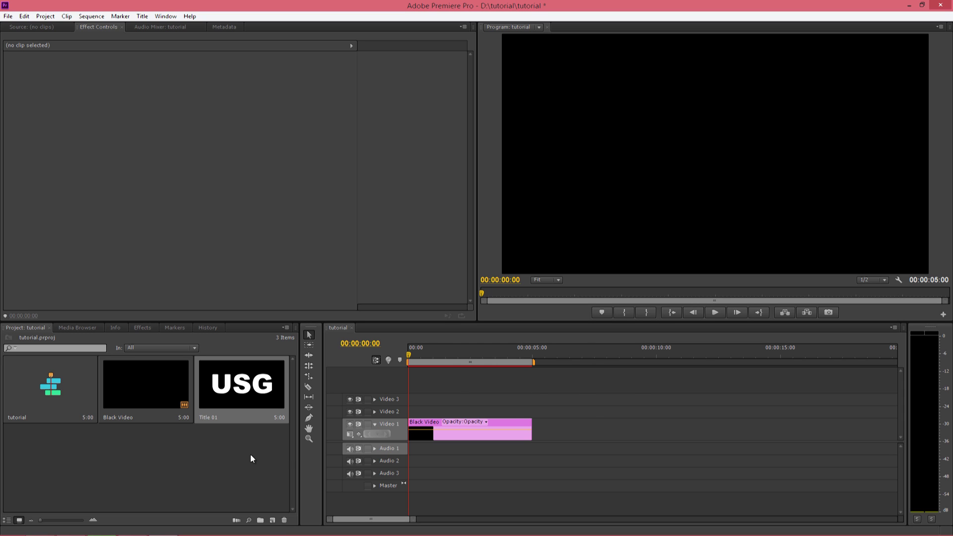
Step: Move the Black Video clip up to a new Video 6 track
drag(446, 434, 439, 374)
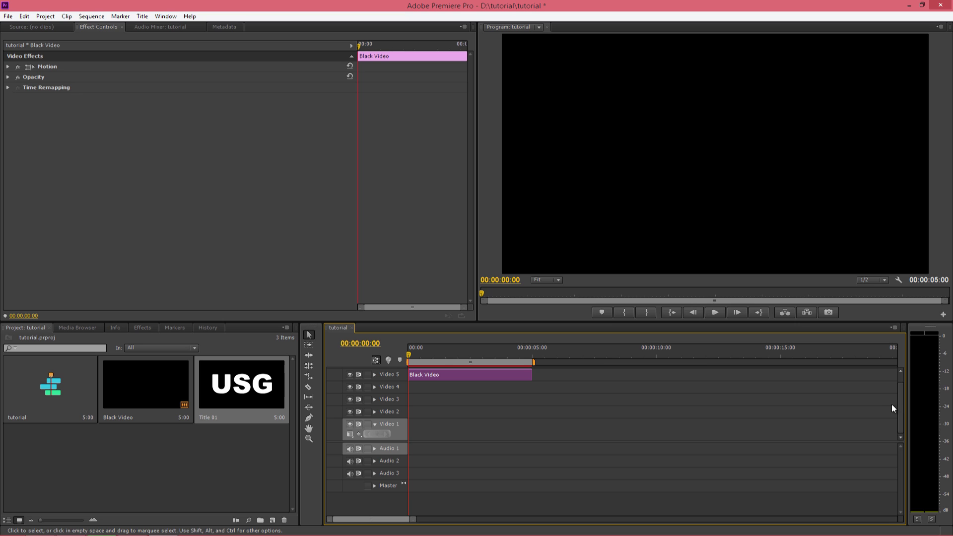
drag(898, 395, 600, 366)
drag(479, 384, 480, 373)
drag(902, 410, 902, 382)
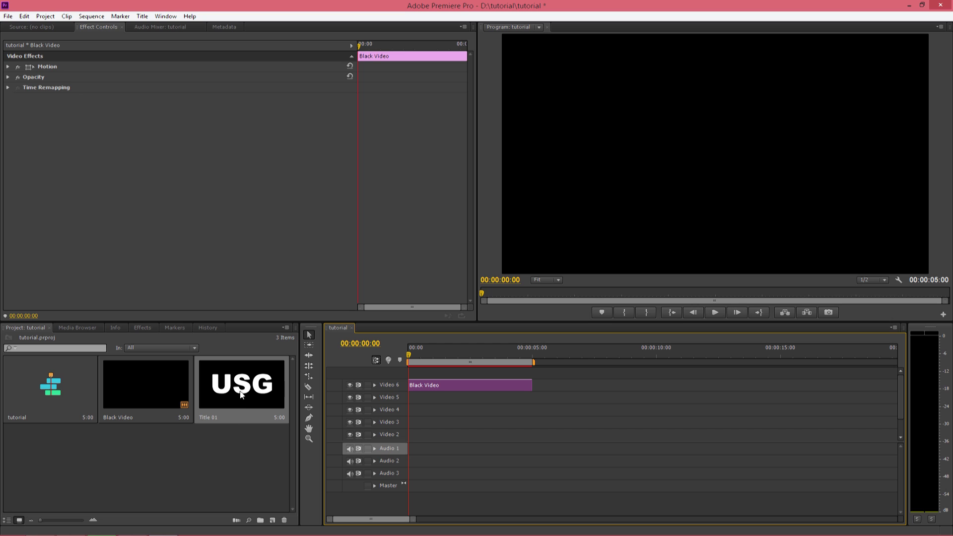
Step: Place Title 01 on Video 7 directly above the Black Video
drag(231, 391, 419, 375)
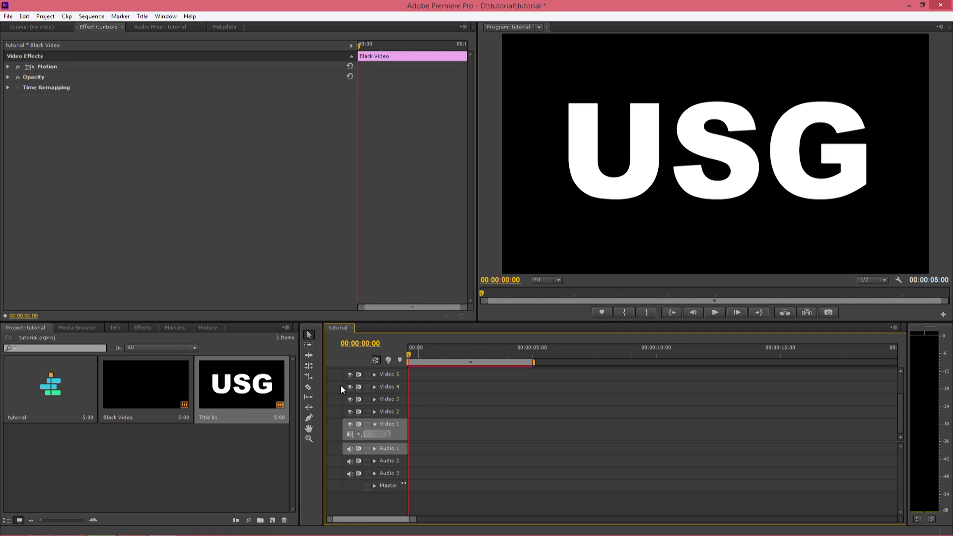
drag(903, 409, 904, 377)
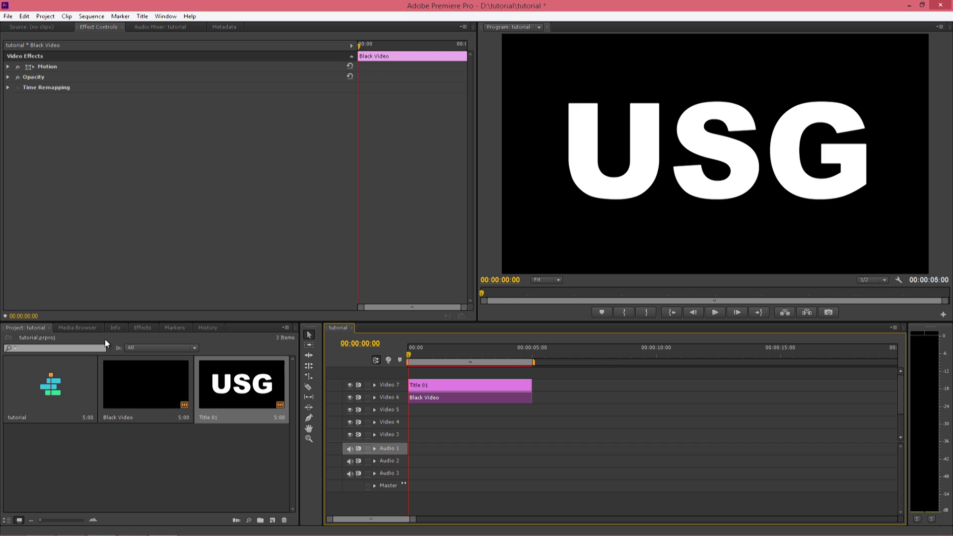
click(142, 328)
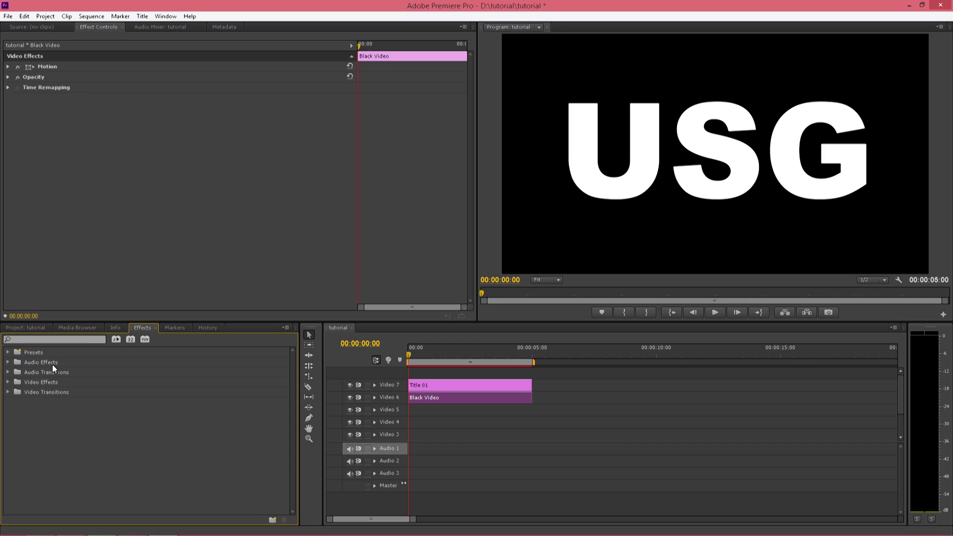
Step: Apply Track Matte Key from Video Effects > Keying to the Black Video clip
click(7, 382)
scroll(100, 407, down, 3)
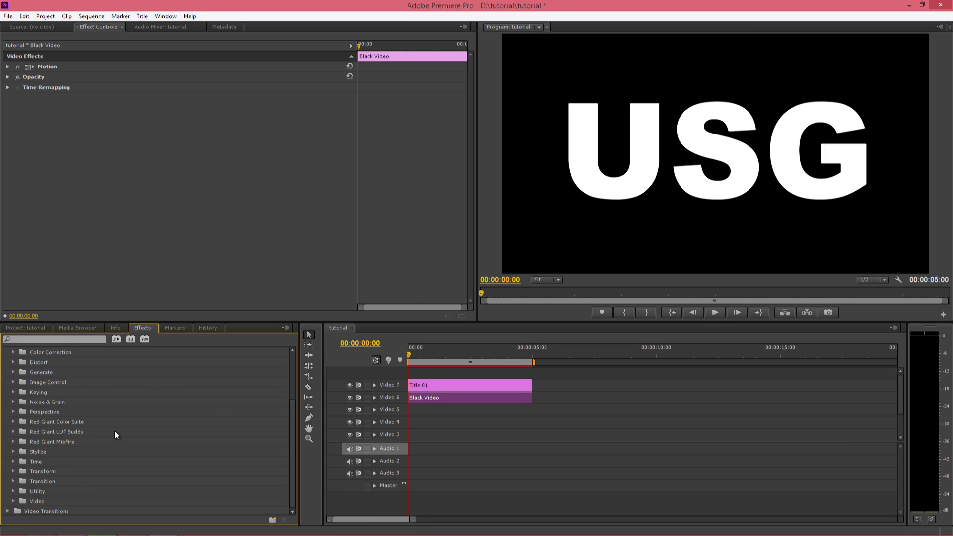
click(14, 392)
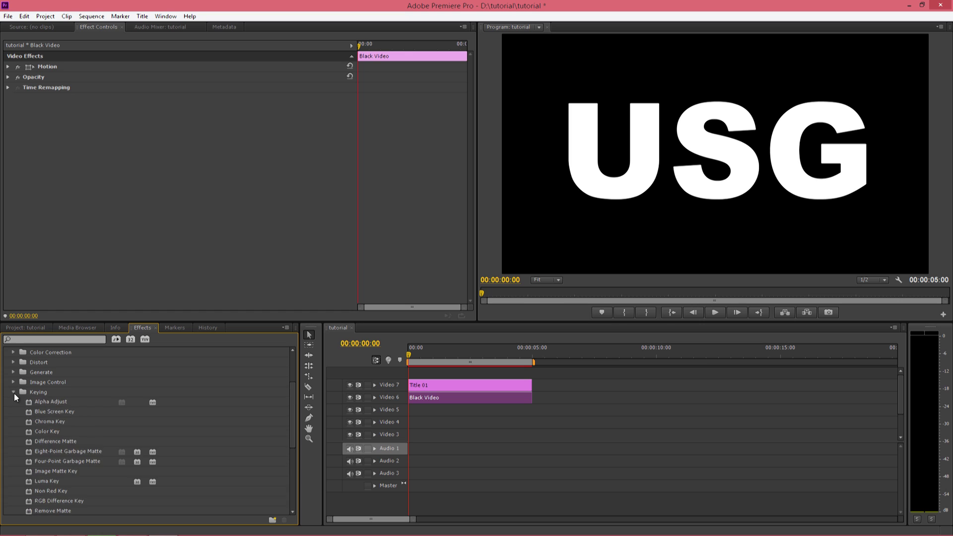
scroll(66, 426, down, 2)
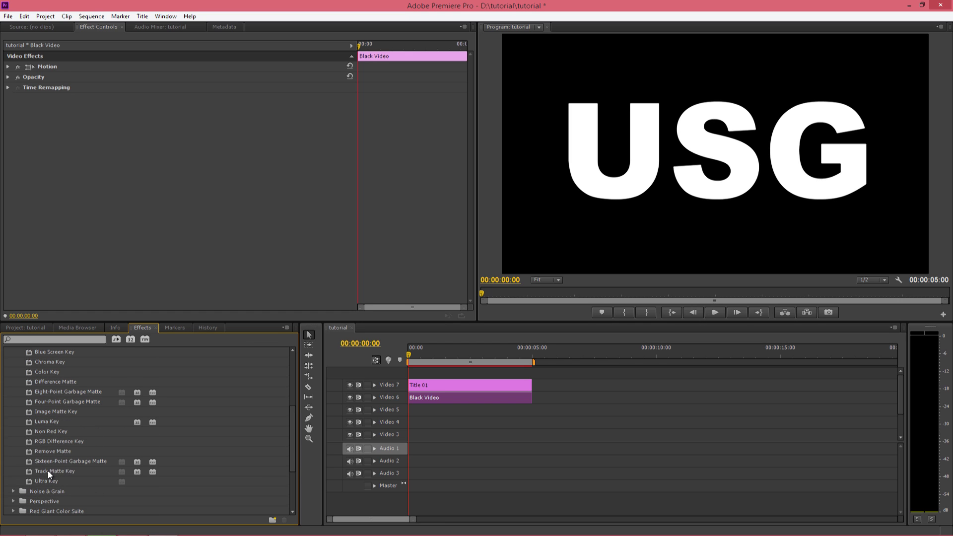
drag(48, 470, 422, 401)
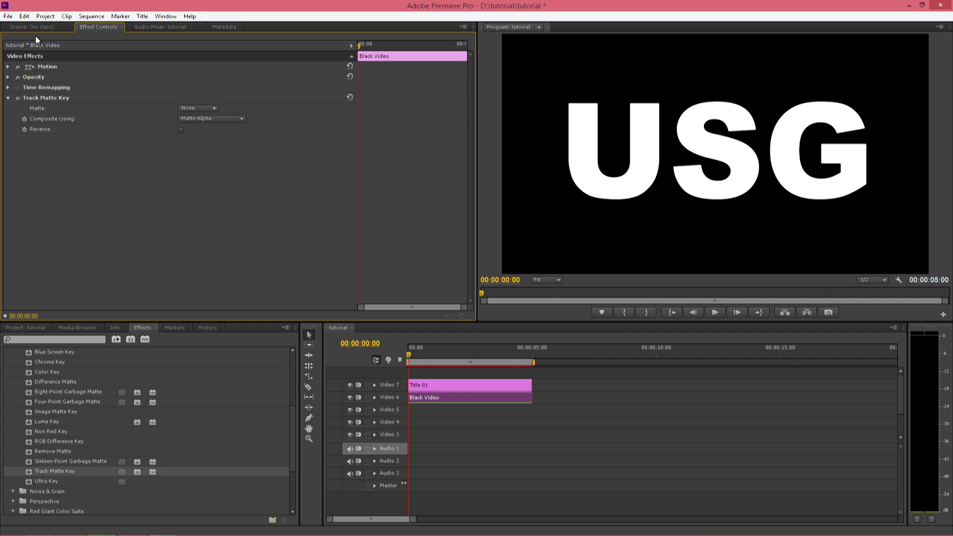
click(8, 16)
click(44, 224)
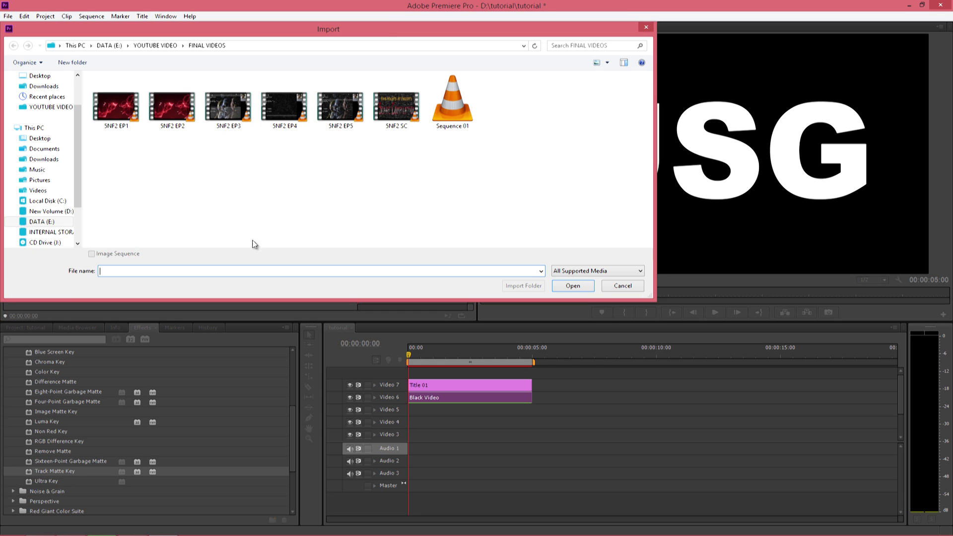
Step: Import SNF2 SC.mp4 into the project
click(390, 127)
click(561, 287)
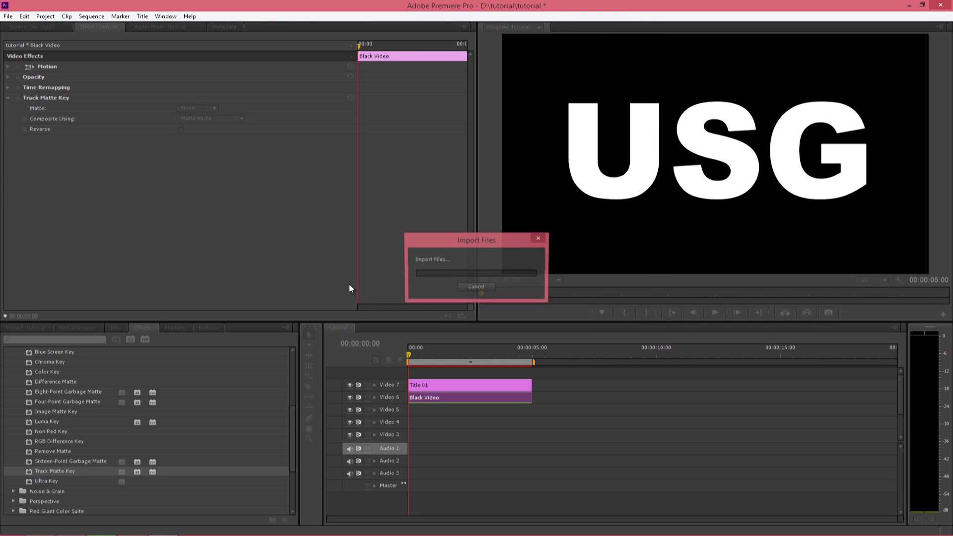
click(29, 329)
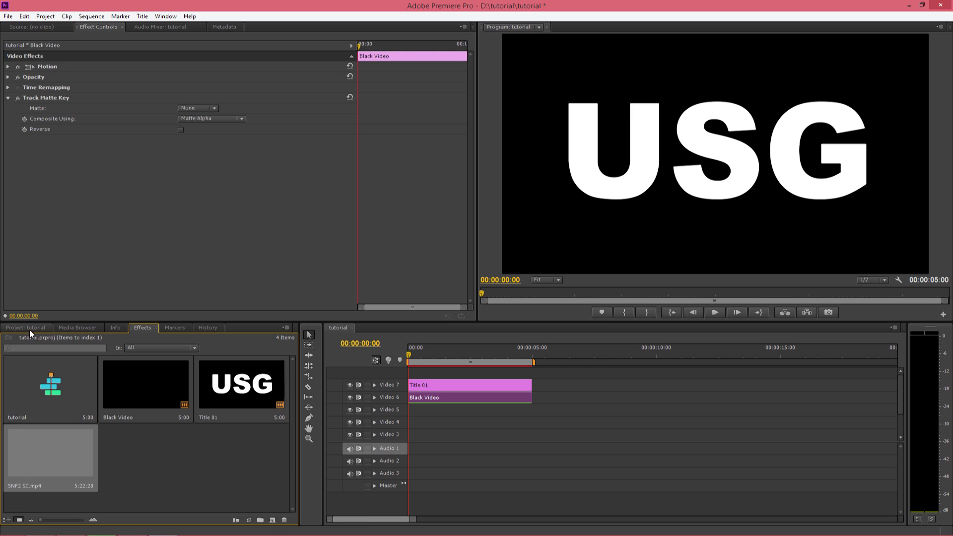
Step: Trim SNF2 SC.mp4 to a 3:10 excerpt and place it at 00:00 on Video 3
double_click(60, 464)
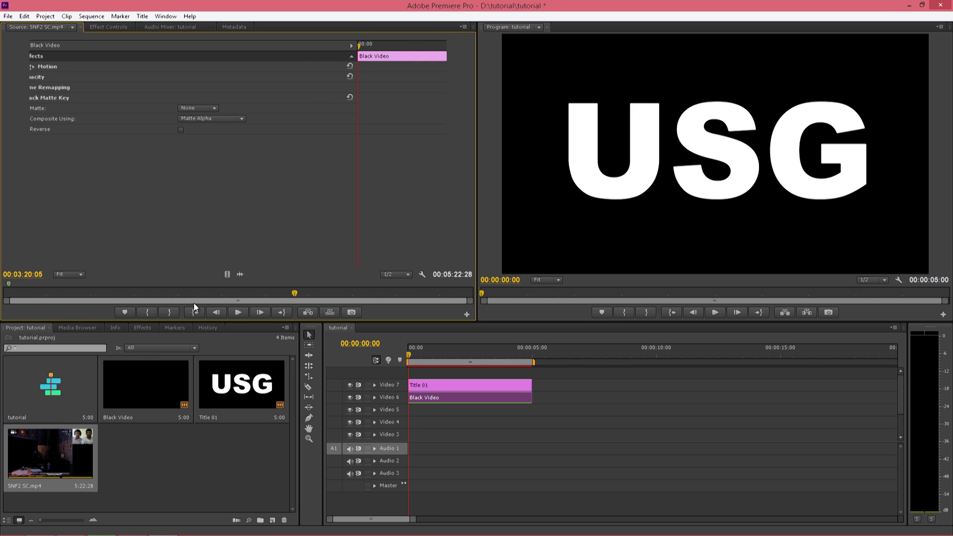
click(152, 310)
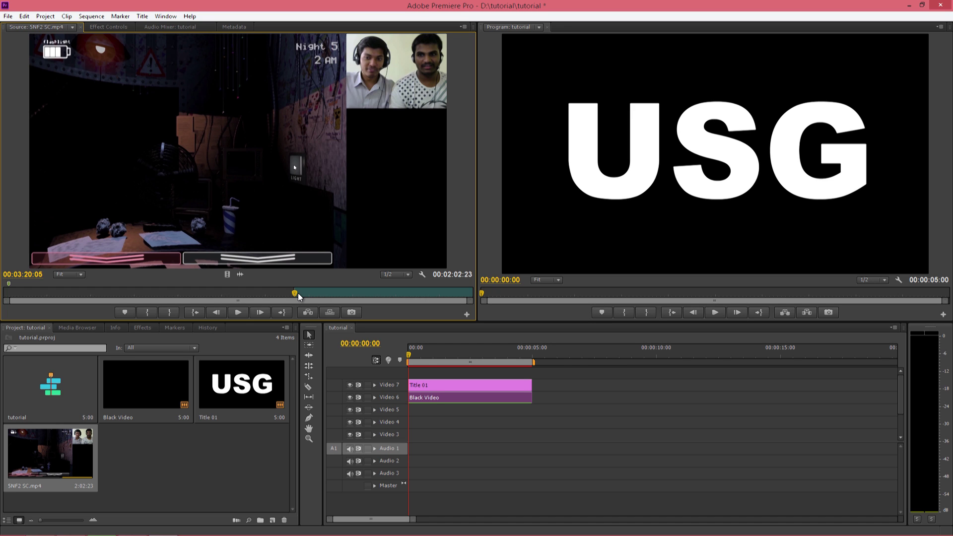
drag(298, 293, 302, 293)
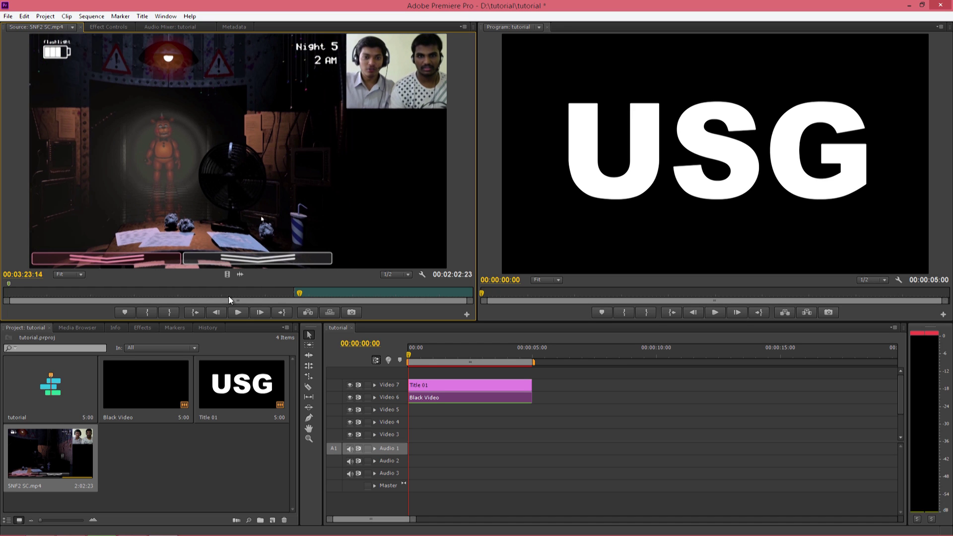
click(170, 312)
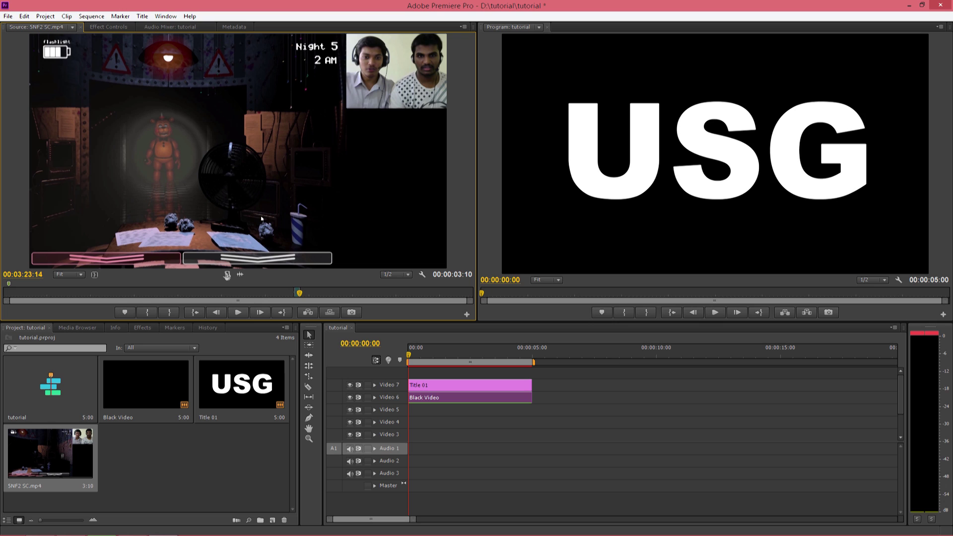
drag(276, 330, 447, 434)
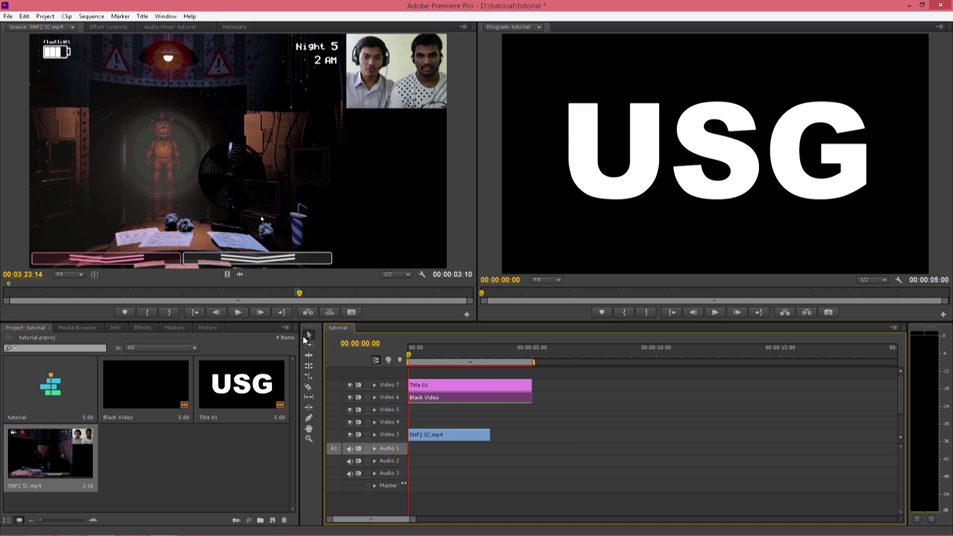
Step: Set Black Video's Track Matte Key matte to Video 7 and preview the footage inside USG
click(108, 27)
click(208, 108)
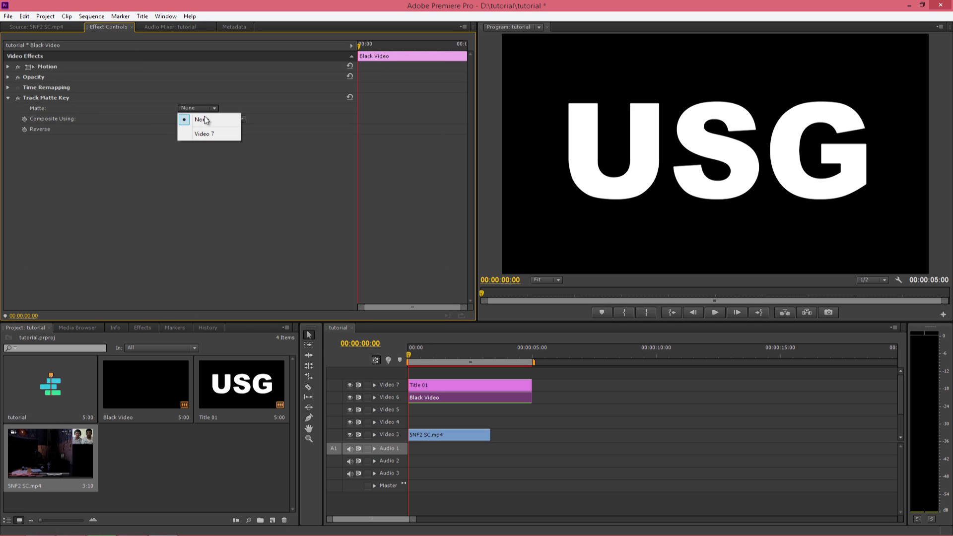
click(207, 132)
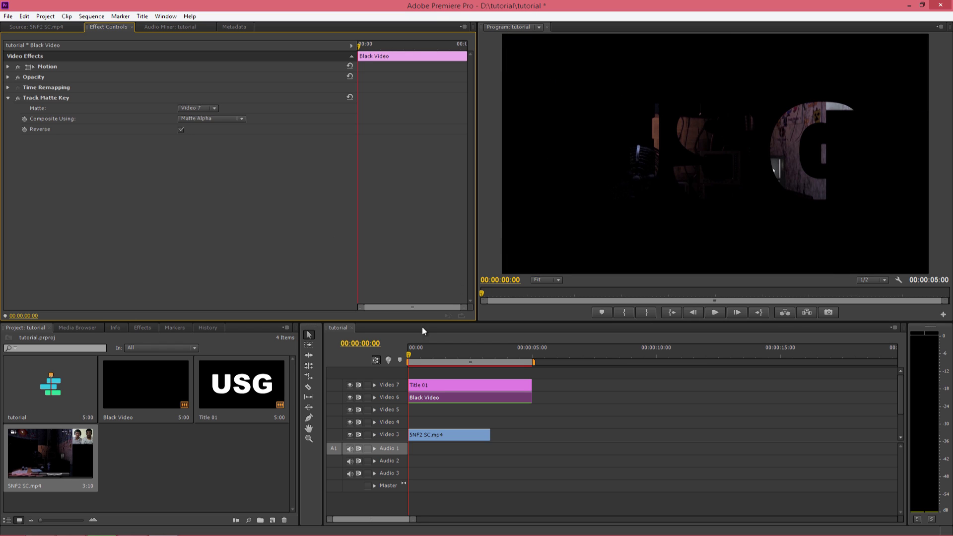
drag(409, 355, 431, 358)
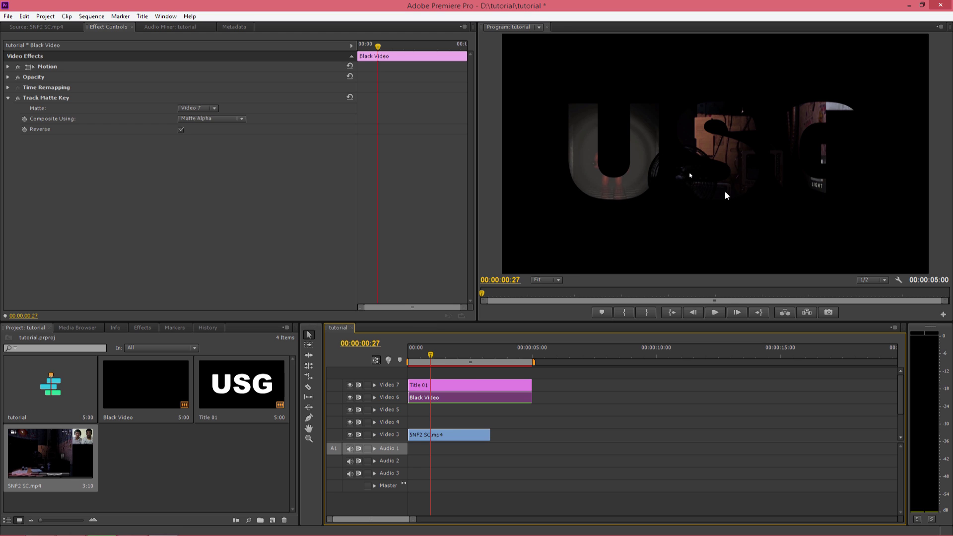
drag(431, 355, 451, 356)
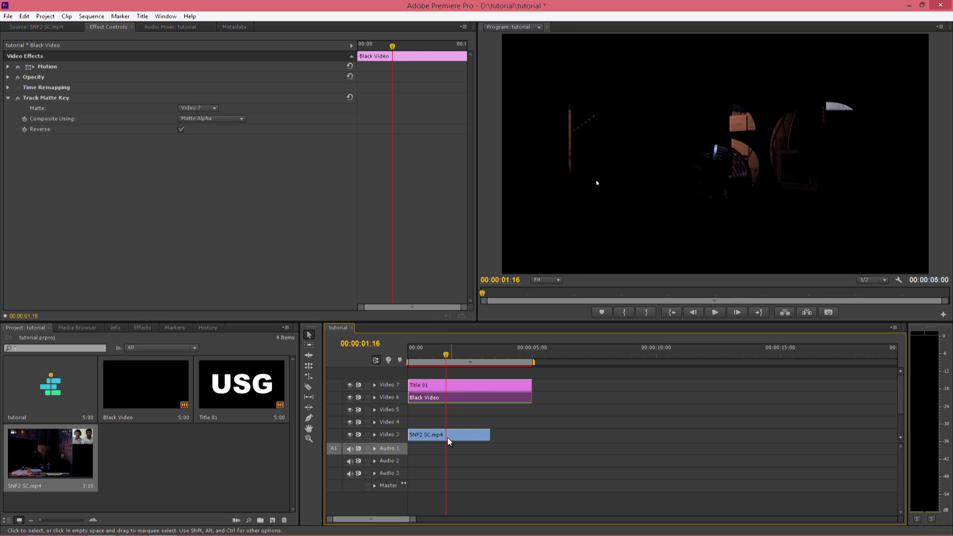
Step: Set the SNF2 SC.mp4 clip's Scale to 40 and Position to 638, 495
click(433, 436)
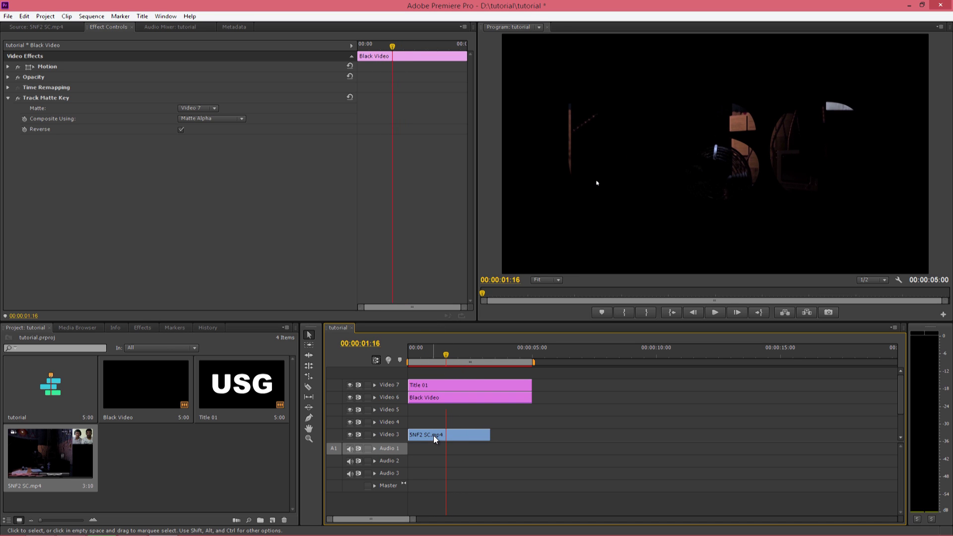
click(42, 26)
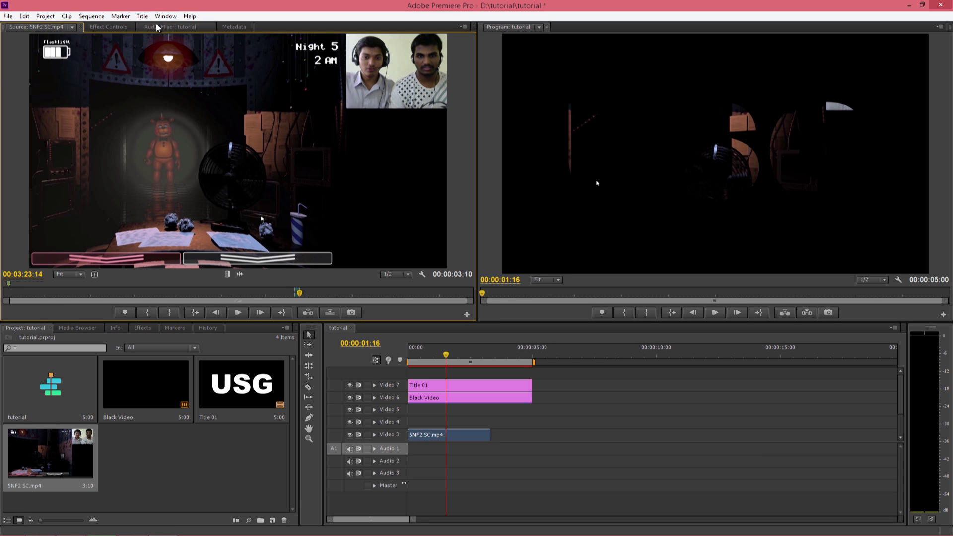
click(115, 26)
click(8, 67)
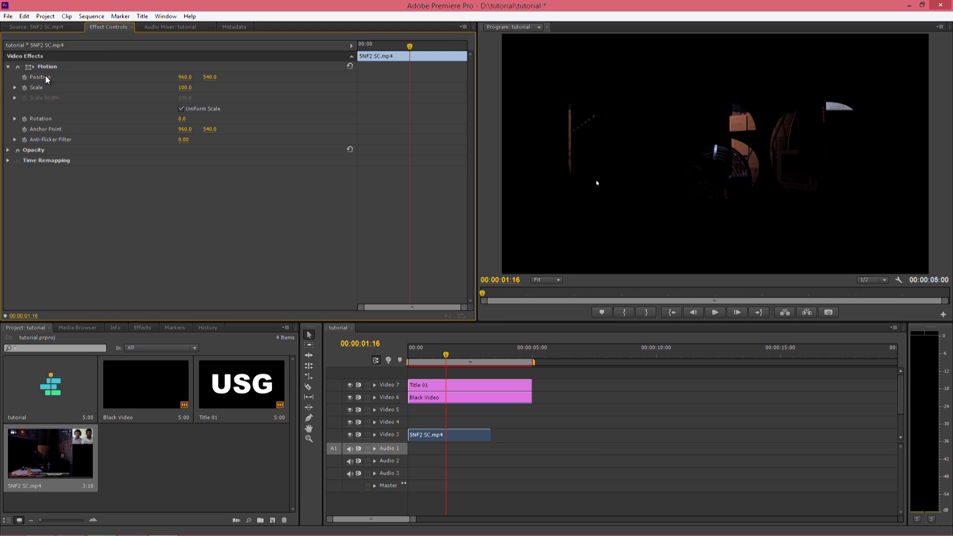
mouse_move(184, 81)
mouse_down()
mouse_move(201, 79)
mouse_move(189, 78)
mouse_up()
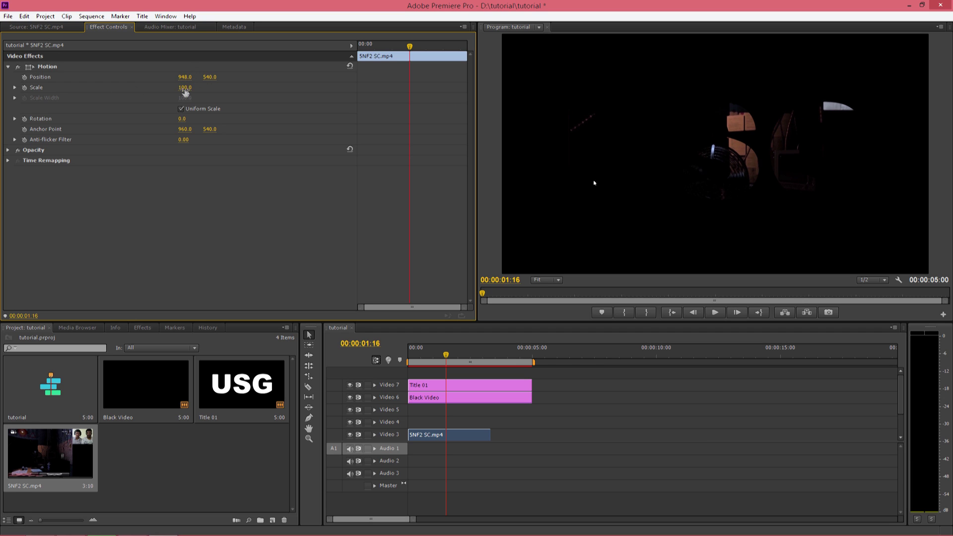
click(184, 88)
text(40)
key(Return)
drag(180, 80, 32, 84)
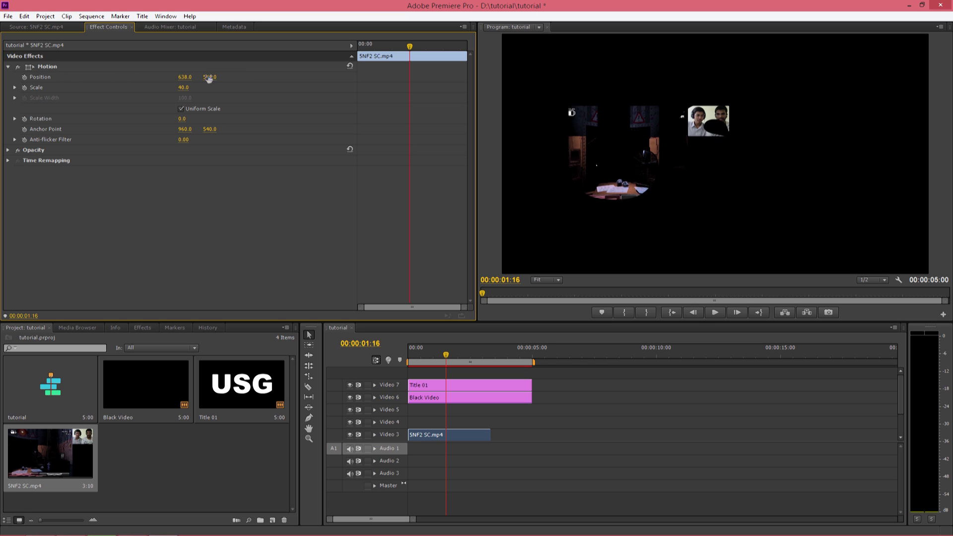
mouse_move(208, 78)
mouse_down()
mouse_move(266, 78)
mouse_move(185, 74)
mouse_move(215, 77)
mouse_up()
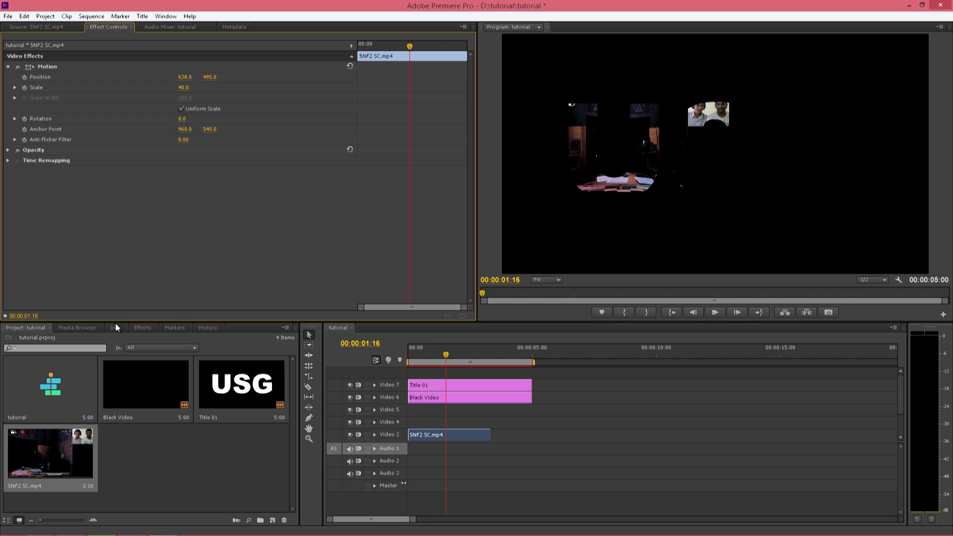
Step: Add the Crop effect to SNF2 SC.mp4 with Crop Right at 33%, then play it back
click(142, 328)
click(56, 339)
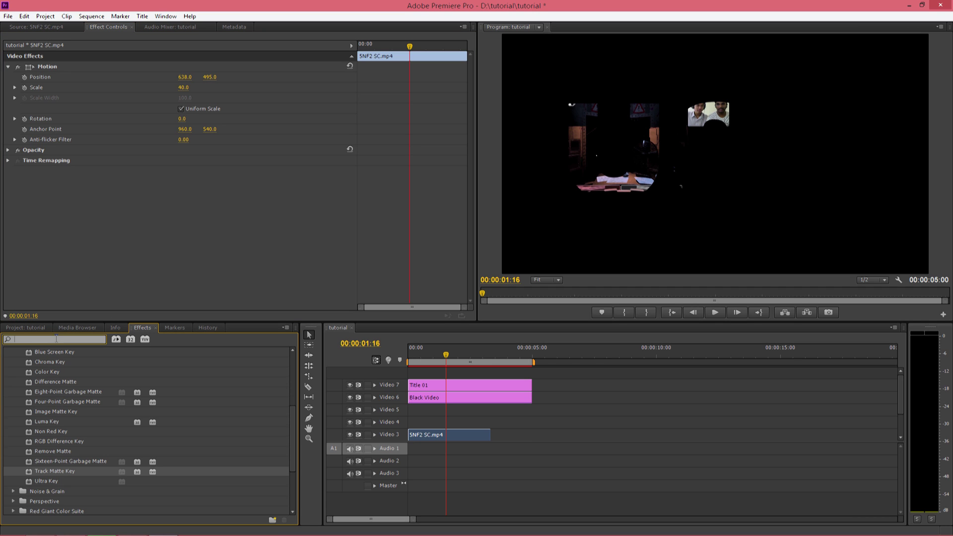
text(CROP)
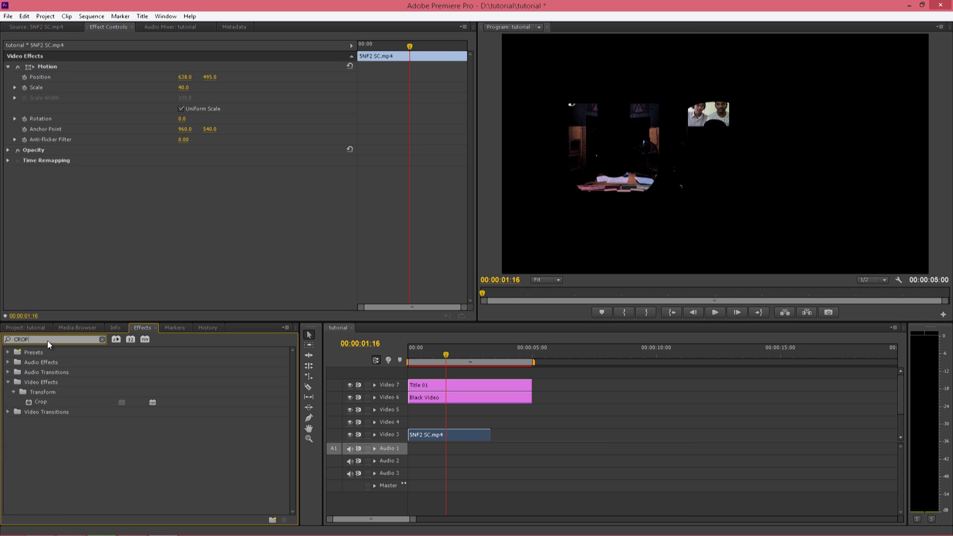
double_click(36, 401)
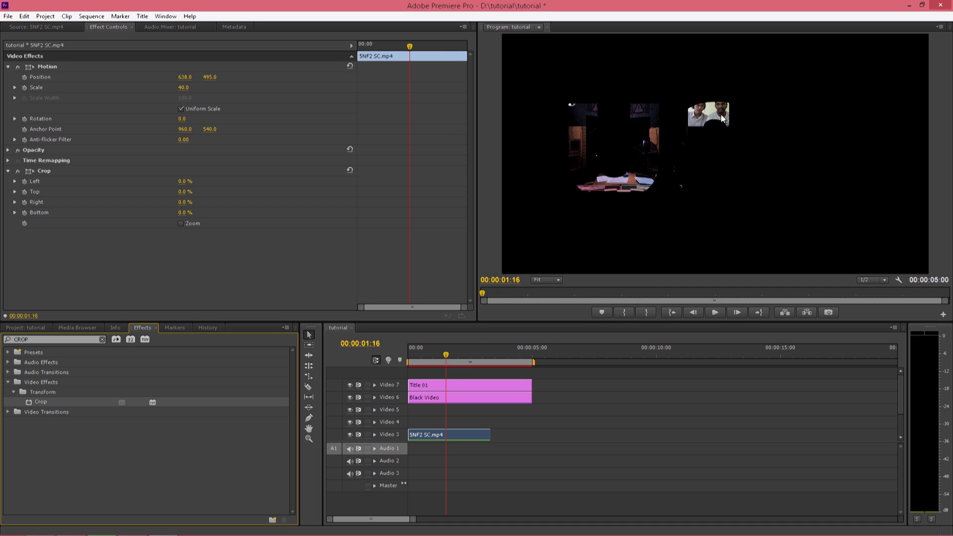
click(31, 203)
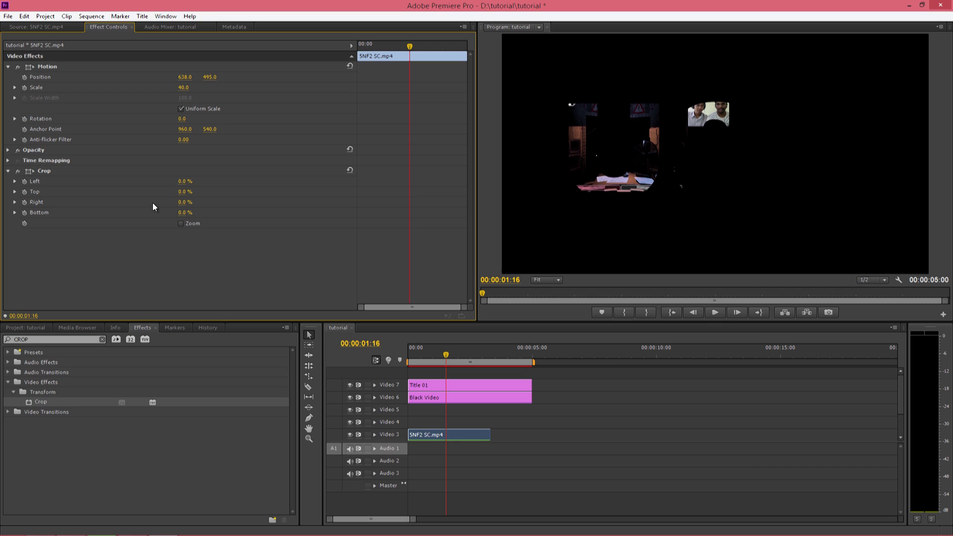
drag(189, 204, 234, 204)
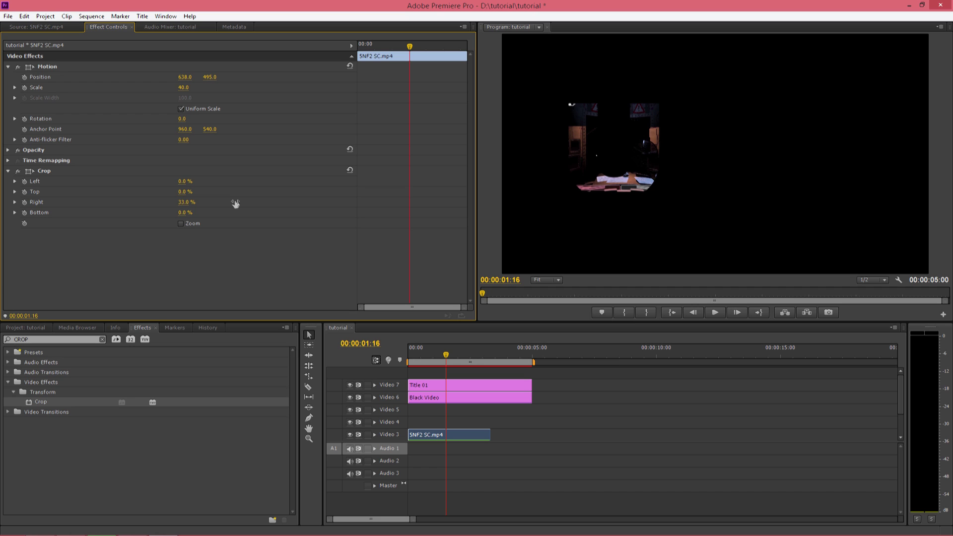
key(shift+1)
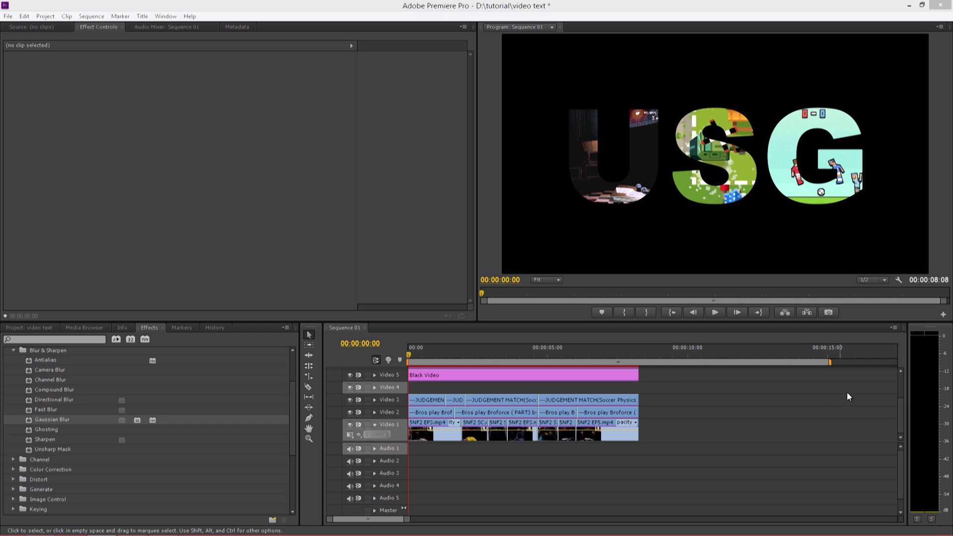
Step: Open the 'video text' project's Sequence 01, with gameplay clips on Videos 1–3 matted through the USG letters
mouse_move(899, 405)
mouse_down()
mouse_move(901, 387)
mouse_move(902, 418)
mouse_up()
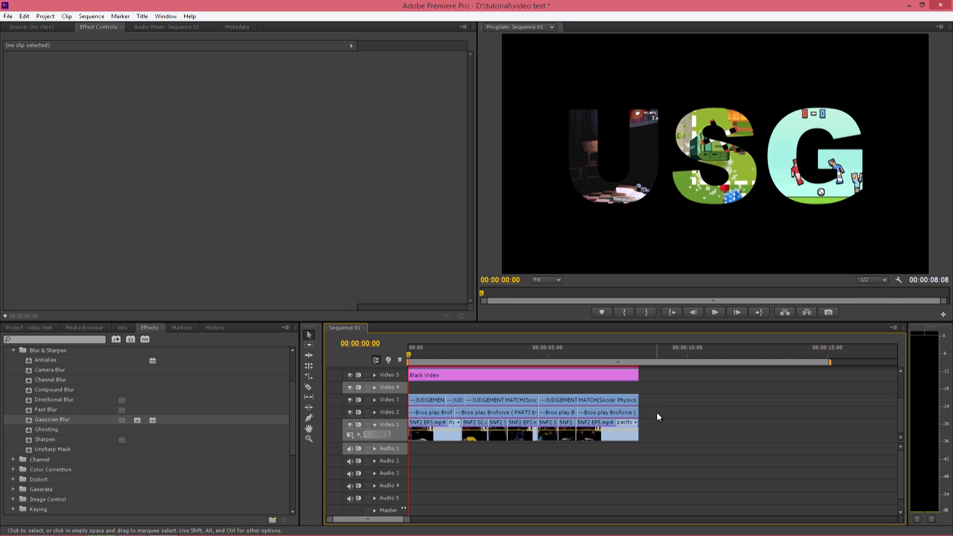
Step: Shift the Video 2 clips, then the four Video 3 clips, later so S and G appear after U
drag(656, 413, 435, 416)
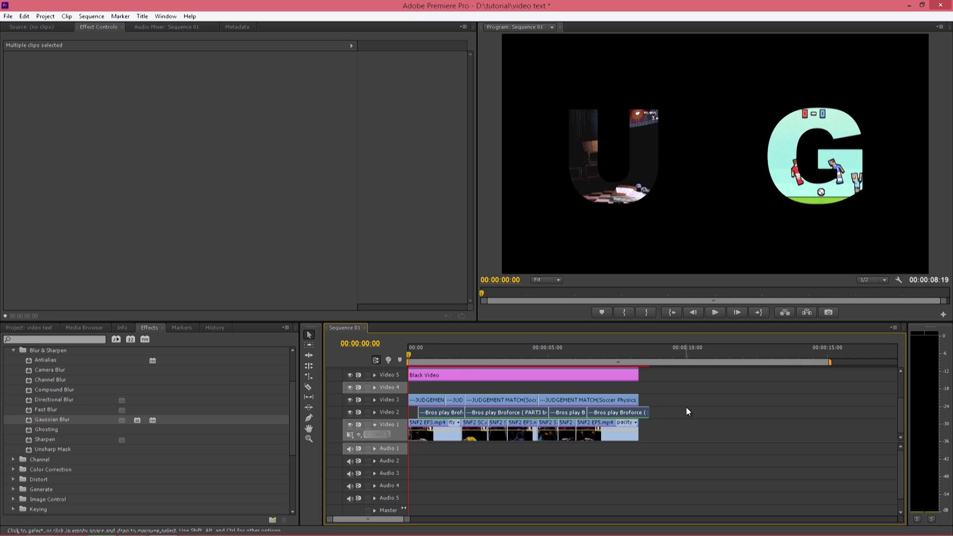
click(676, 394)
drag(633, 400, 444, 405)
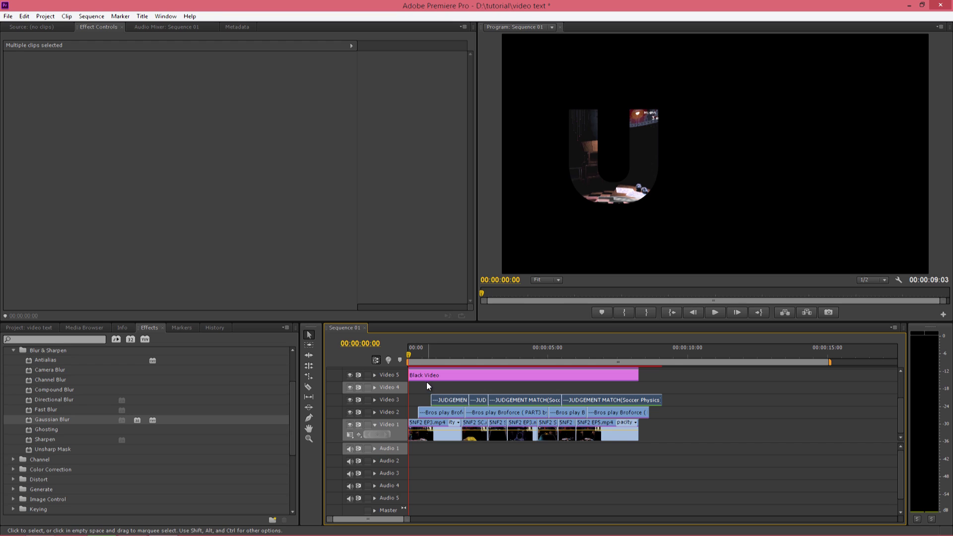
click(428, 386)
click(715, 312)
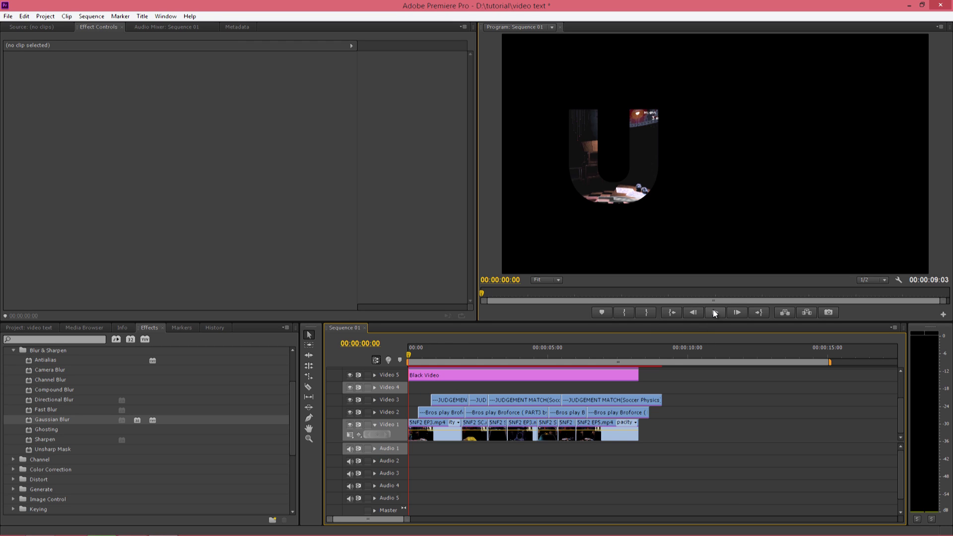
click(715, 312)
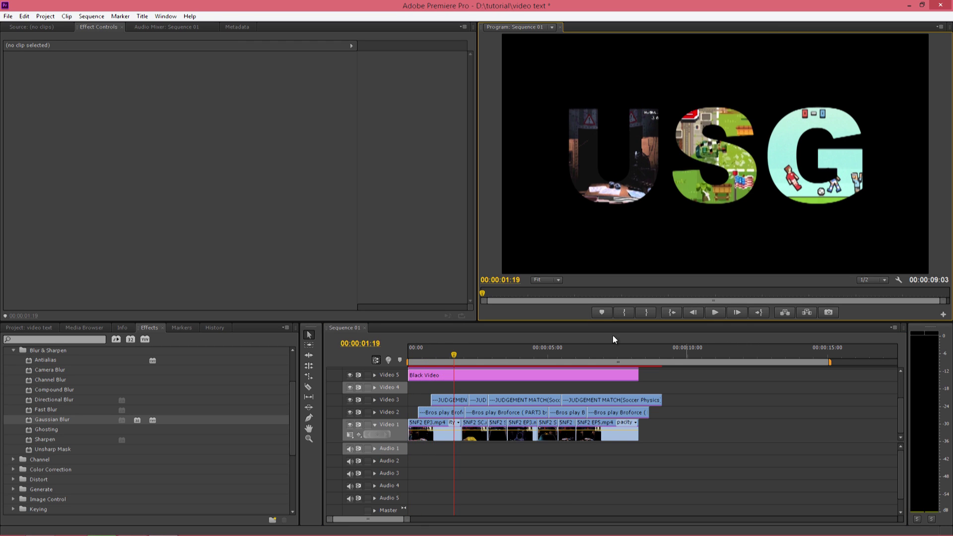
click(434, 358)
key(Home)
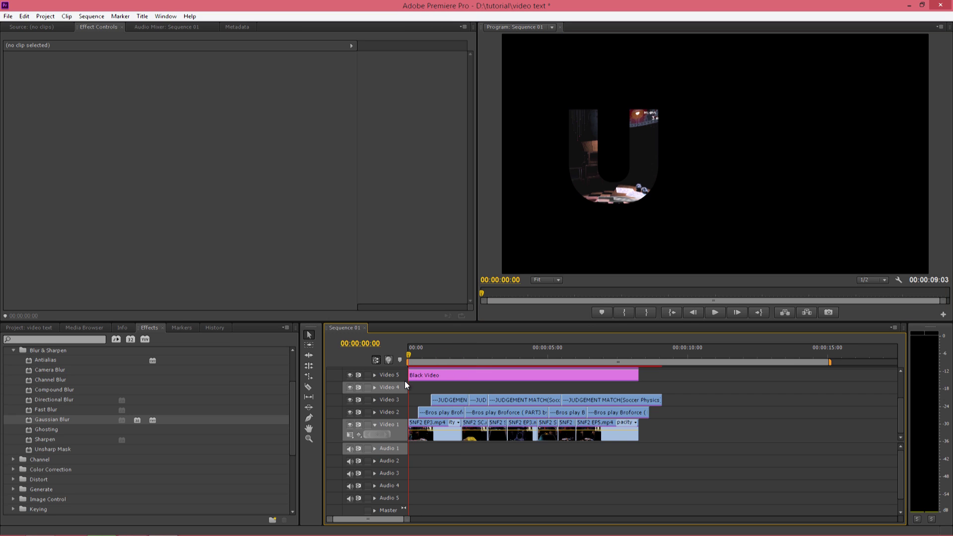
mouse_move(410, 357)
mouse_down()
mouse_move(438, 362)
mouse_move(398, 363)
mouse_move(448, 359)
mouse_move(394, 362)
mouse_up()
key(alt)
key(alt)
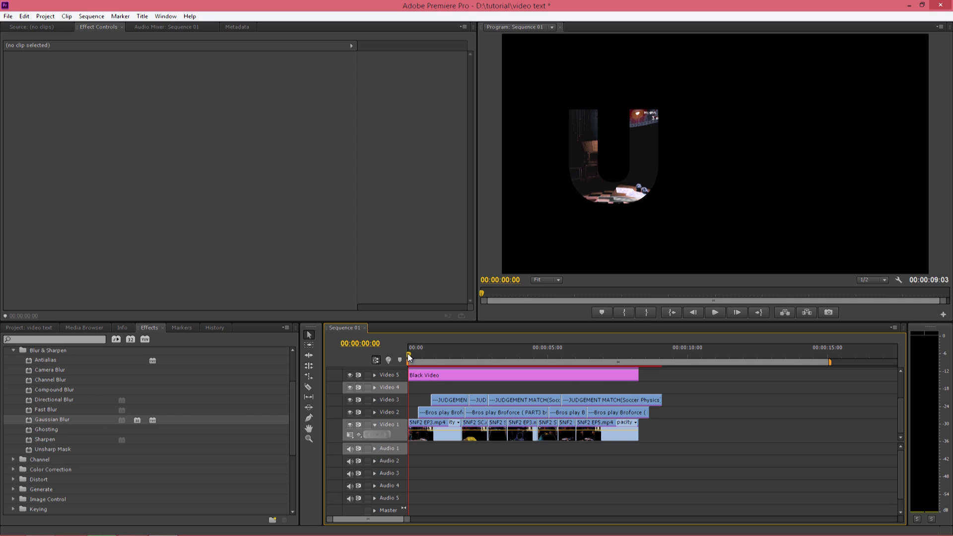